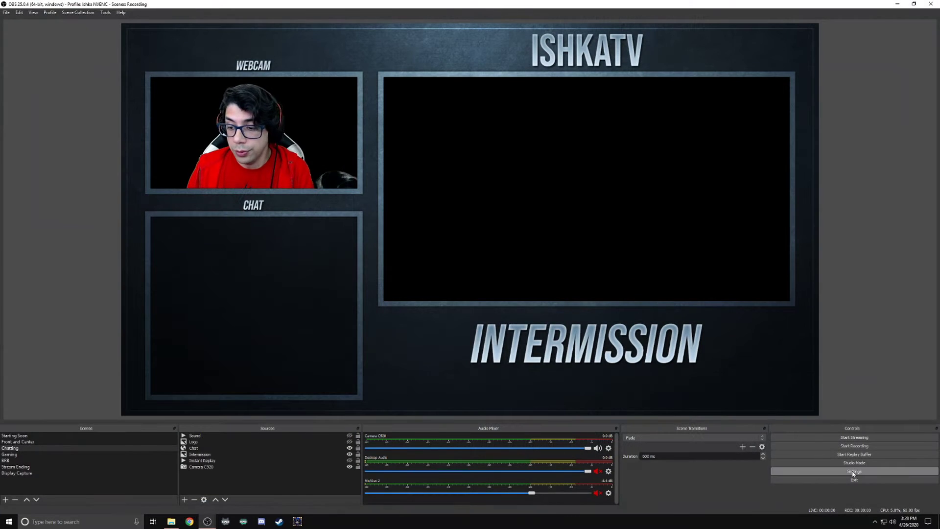
# Step: Check the recording options in the output settings, then enable the replay buffer and select its maximum replay time for editing
pyautogui.click(854, 471)
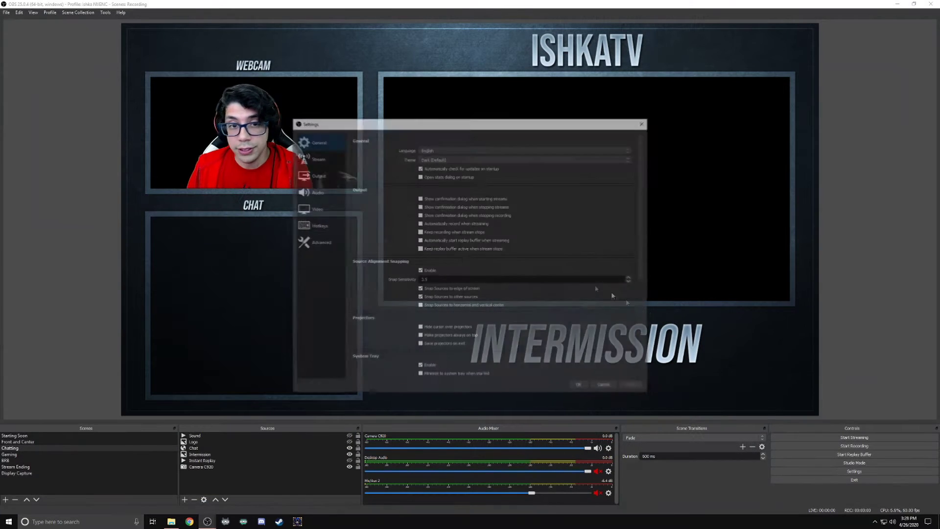
pyautogui.click(323, 175)
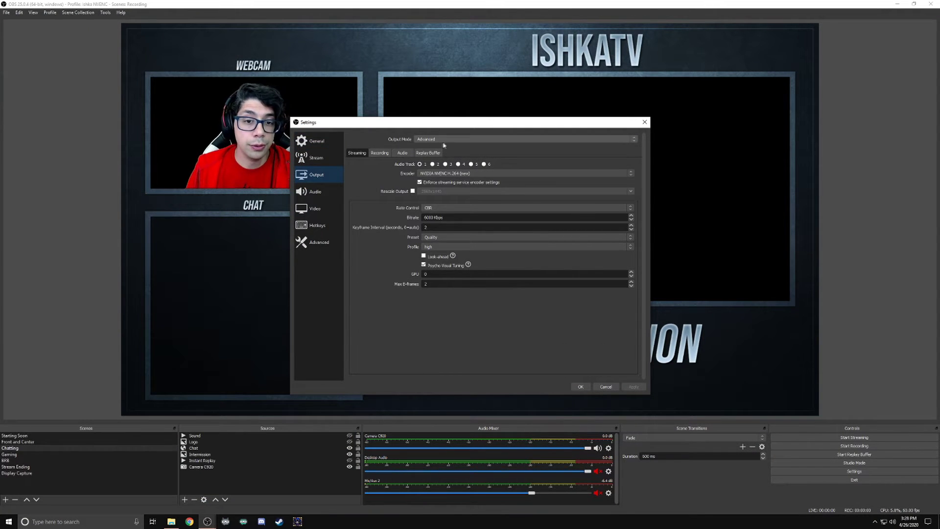
pyautogui.click(379, 152)
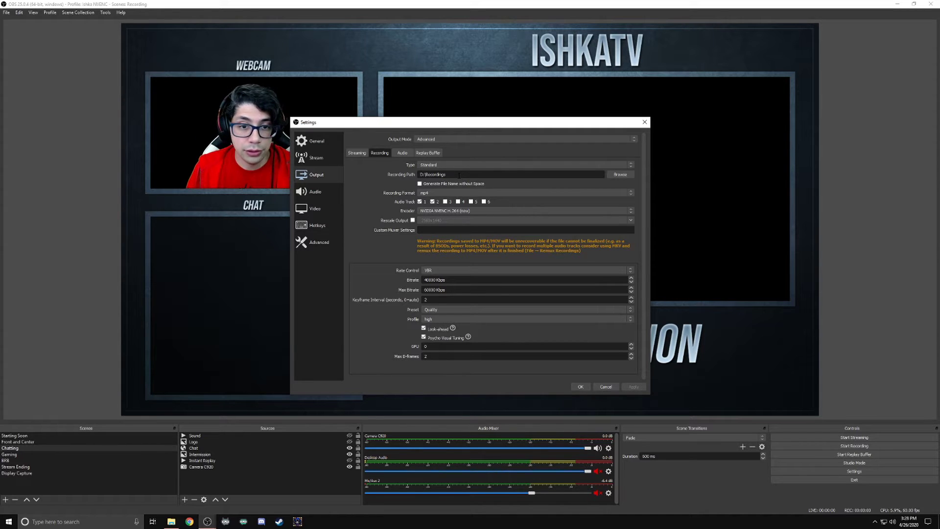
pyautogui.click(424, 154)
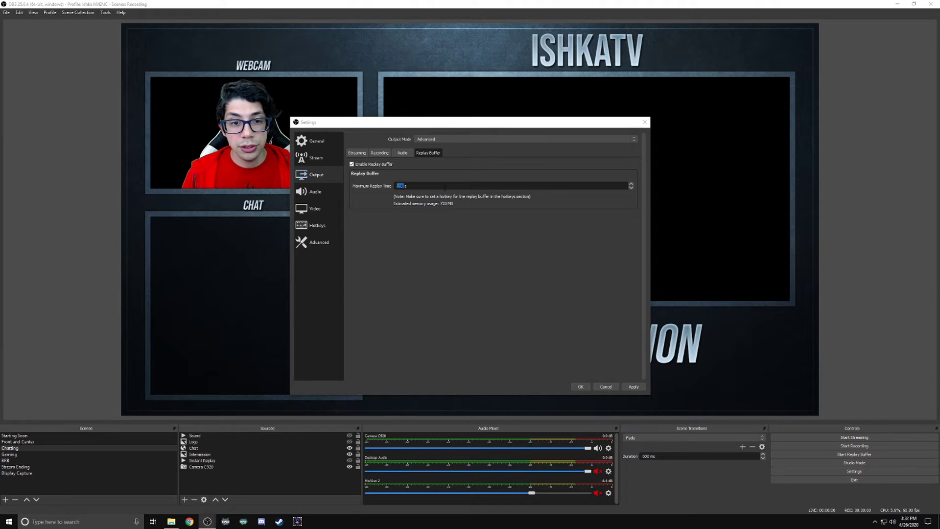
# Step: In the advanced recording settings, leave filename formatting blank, with overwriting existing files enabled and the replay buffer prefix Instant Replay
pyautogui.click(326, 245)
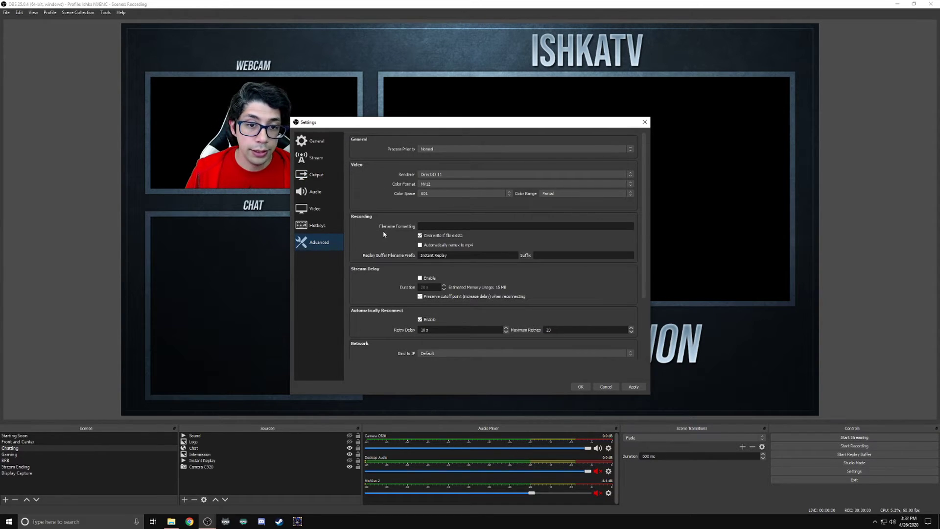
pyautogui.click(425, 225)
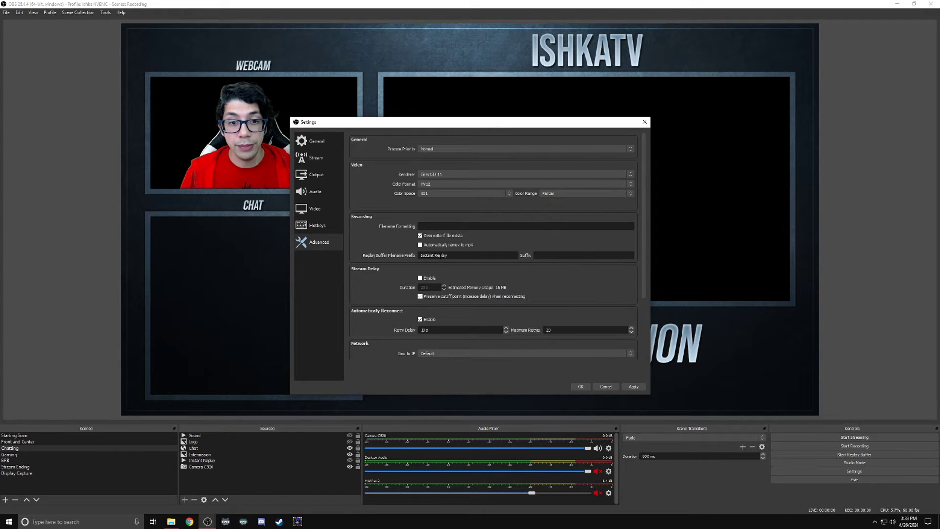
# Step: Assign F1 to both starting and stopping the replay buffer and F2 to saving a replay, and apply the settings
pyautogui.click(318, 228)
pyautogui.press('F1')
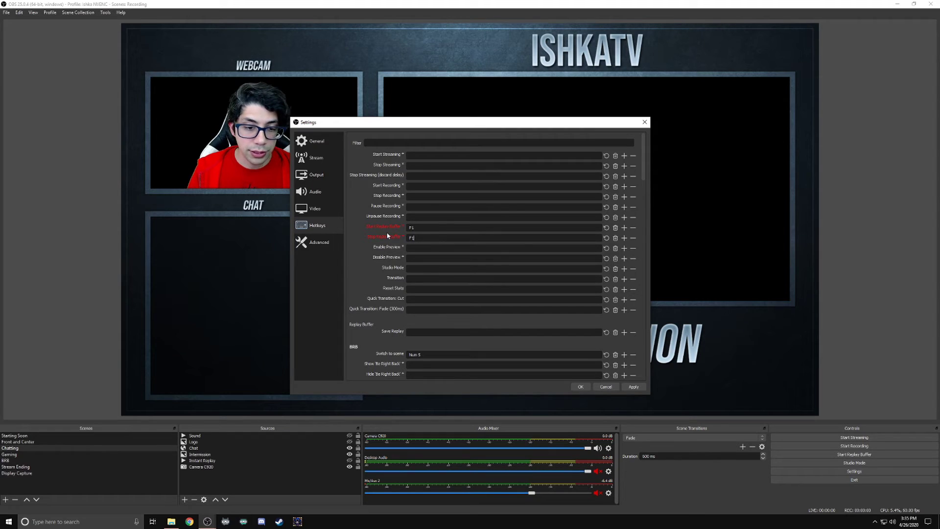
pyautogui.press('F2')
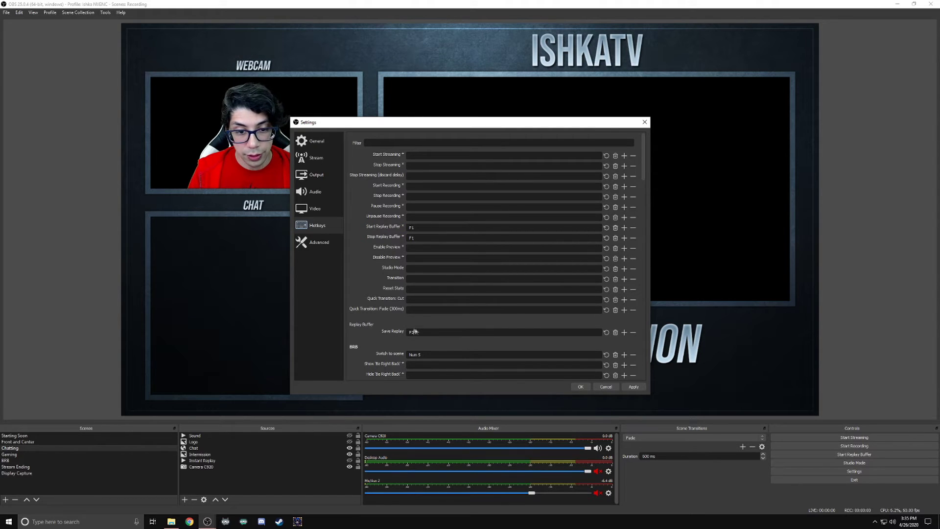
pyautogui.click(634, 387)
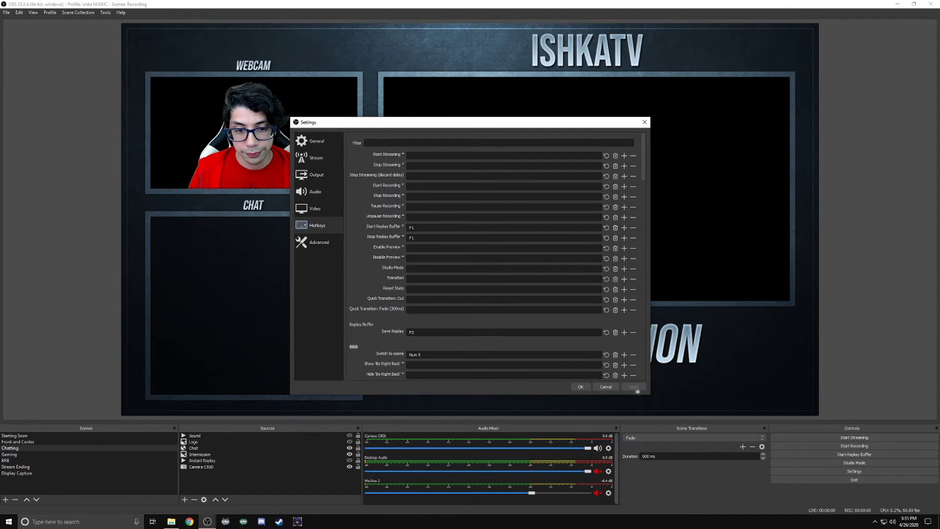
pyautogui.click(580, 386)
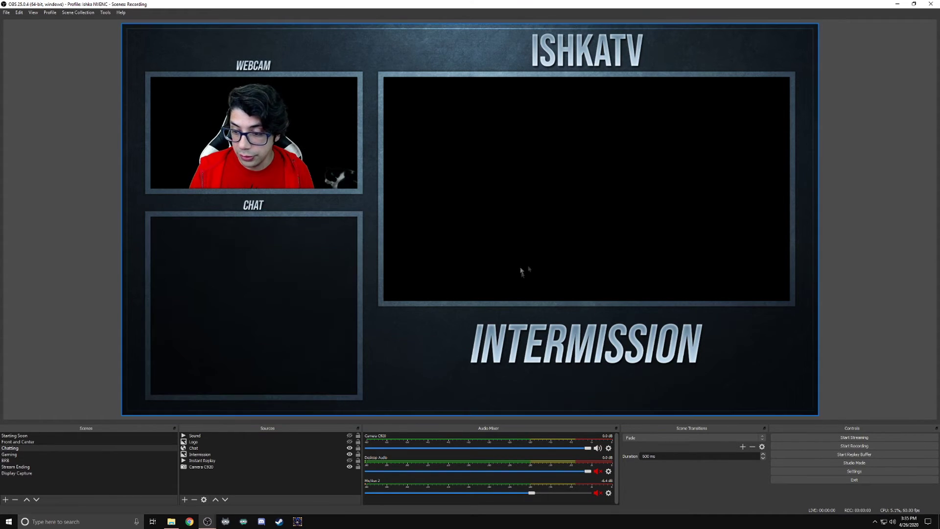
# Step: Start the replay buffer and save a replay while the Recordings folder is open
pyautogui.click(865, 454)
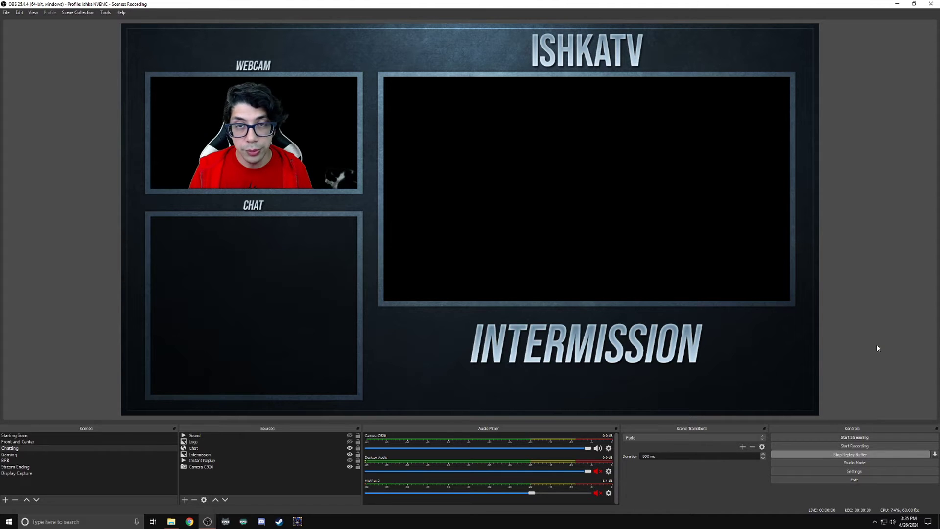
pyautogui.click(171, 521)
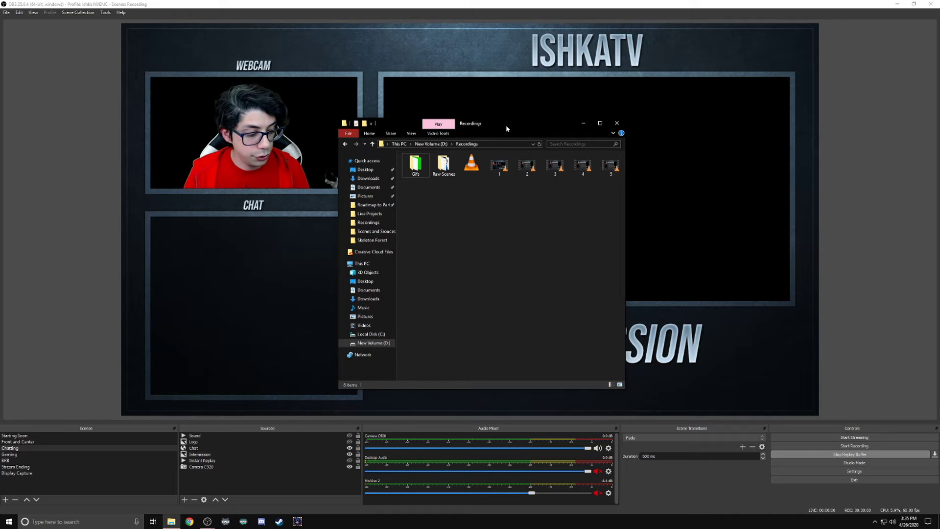
pyautogui.press('F9')
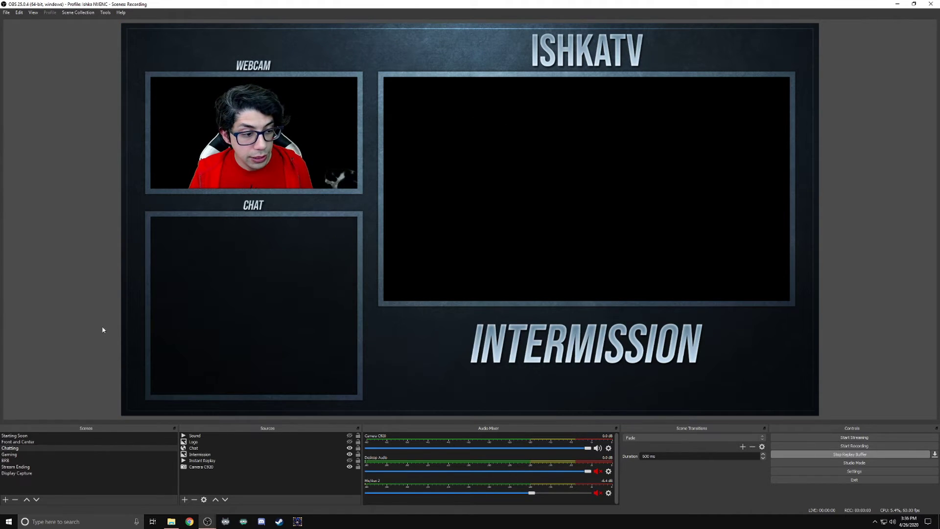
# Step: Add a new Media Source named IR2 to the Chatting scene
pyautogui.rightClick(238, 478)
pyautogui.moveTo(265, 427)
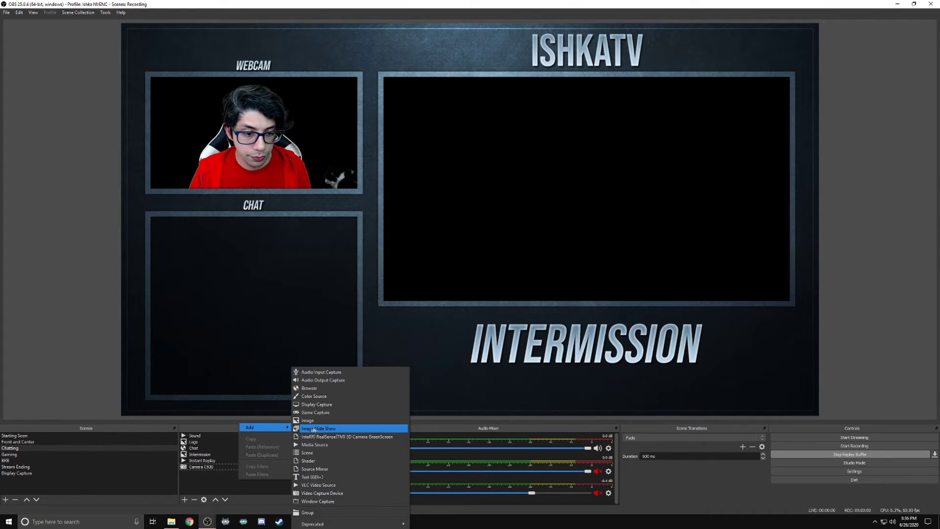
pyautogui.click(316, 444)
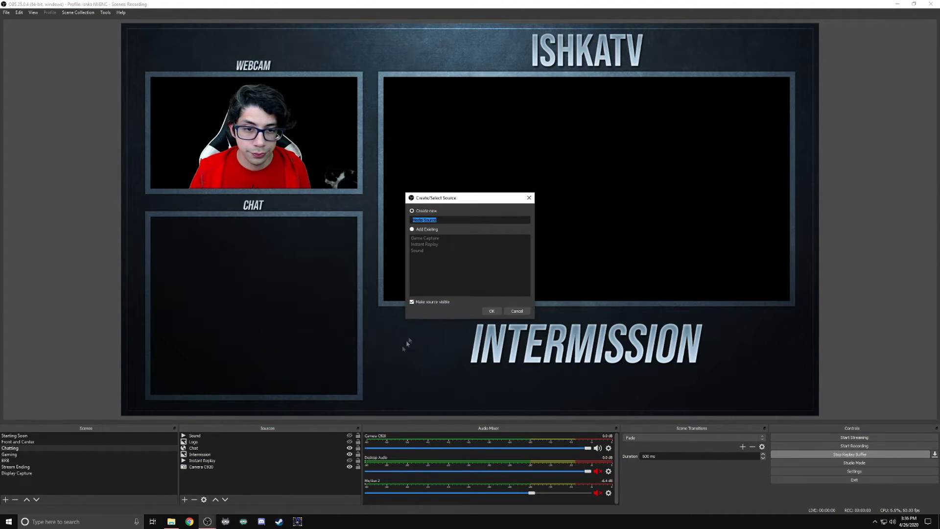
pyautogui.write('IR2')
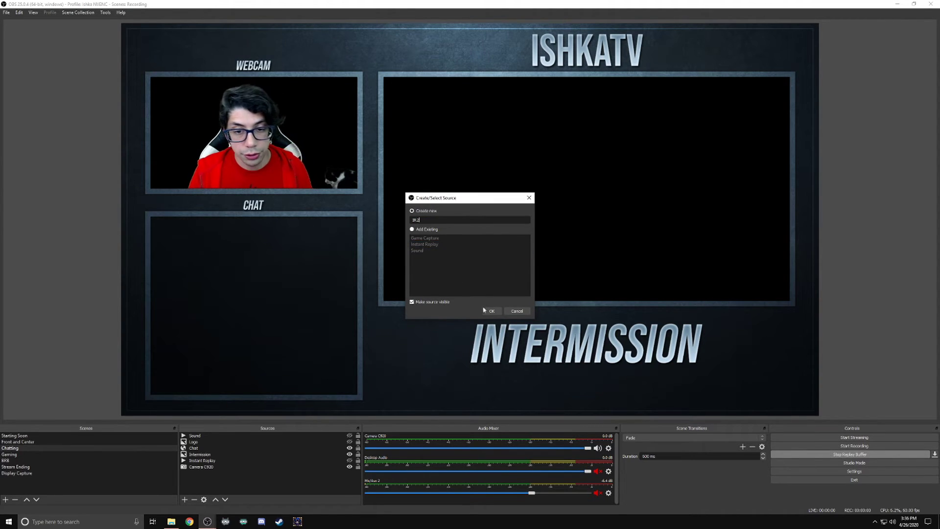
pyautogui.click(484, 310)
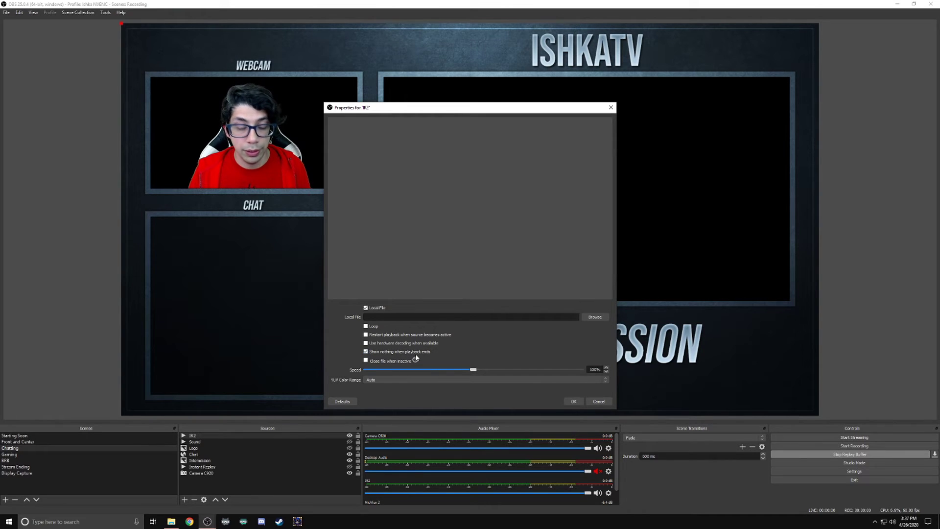
# Step: Set IR2 to close its file when inactive and use the Instant Replay video from D:/Recordings as its local file
pyautogui.click(365, 360)
pyautogui.moveTo(417, 361)
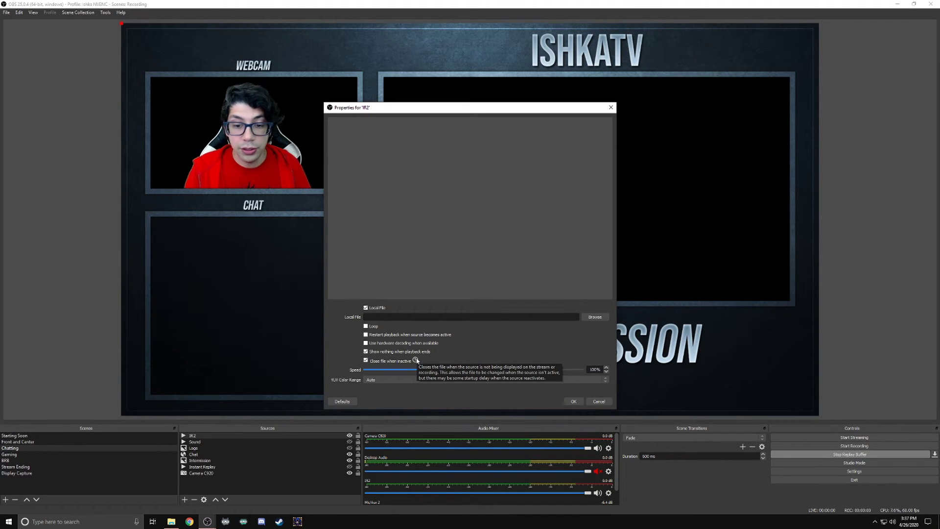
pyautogui.click(594, 317)
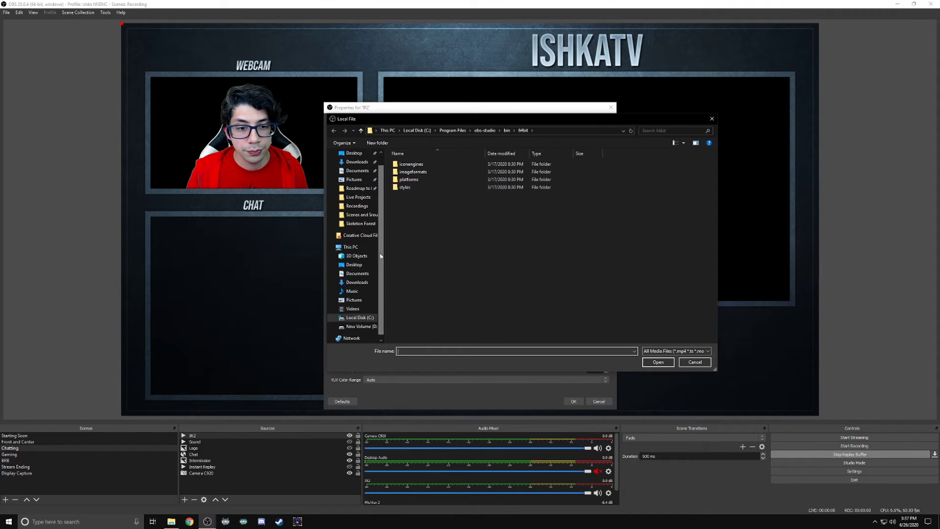
pyautogui.click(357, 205)
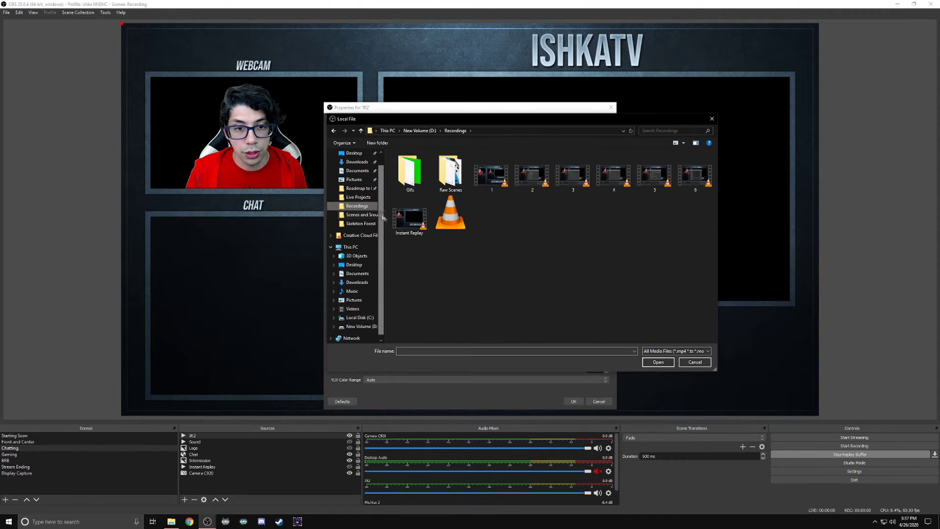
pyautogui.click(401, 223)
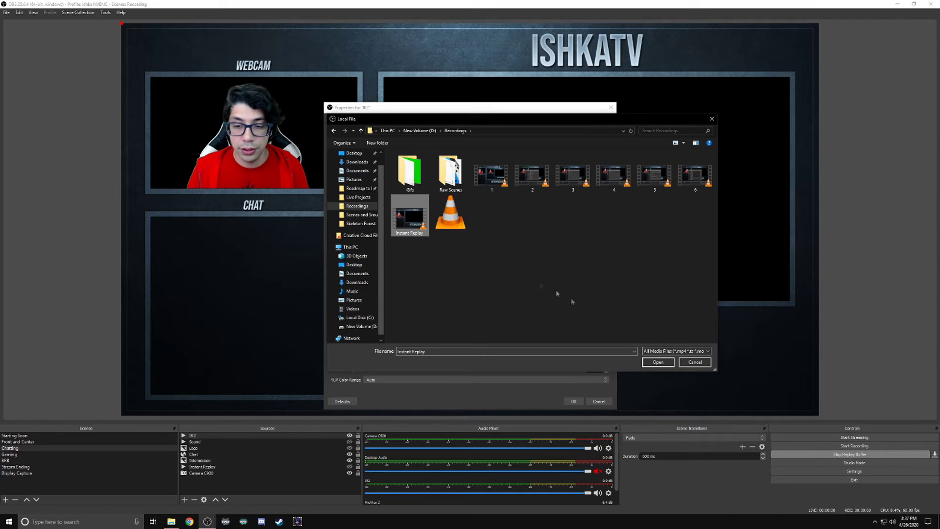
pyautogui.click(655, 364)
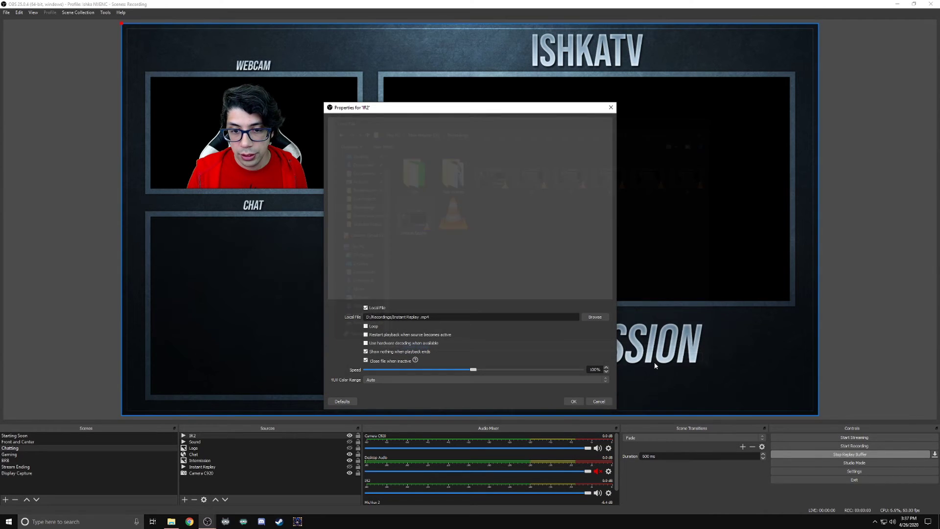
pyautogui.click(571, 401)
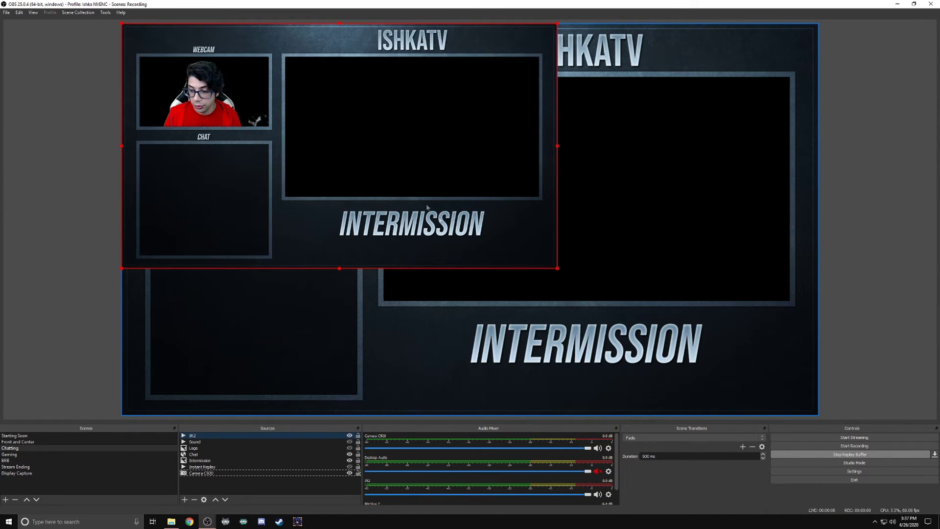
# Step: Move and resize the IR2 replay to fit inside the large frame above the INTERMISSION title
pyautogui.moveTo(347, 157); pyautogui.dragTo(594, 200)
pyautogui.moveTo(371, 64); pyautogui.dragTo(411, 100)
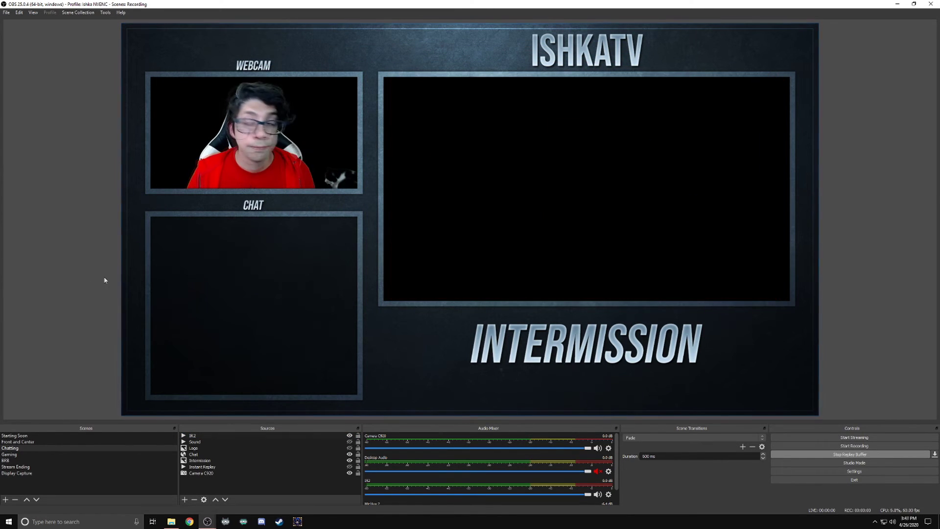
pyautogui.click(322, 282)
# Step: Assign F3 to restarting the IR2 media source and F4 to stopping it, and apply the hotkeys
pyautogui.click(832, 471)
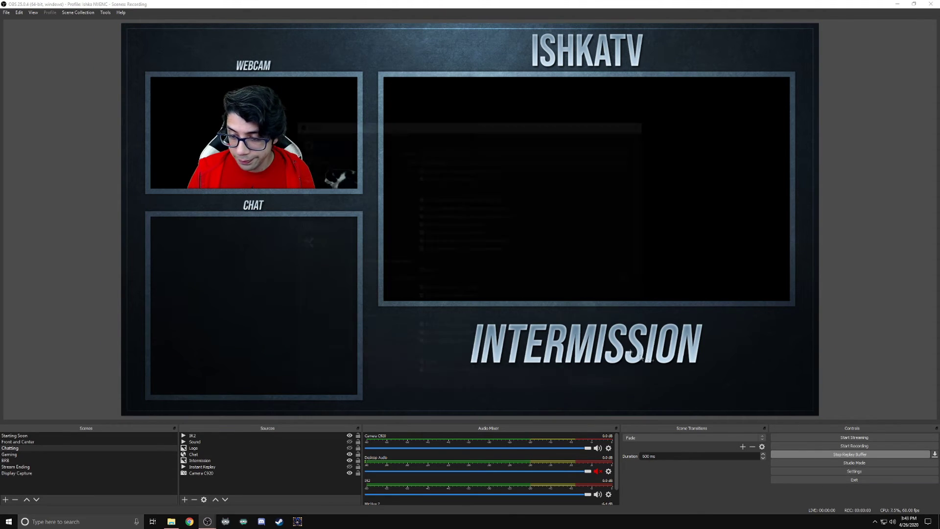
pyautogui.click(319, 226)
pyautogui.scroll(-8, 364, 265)
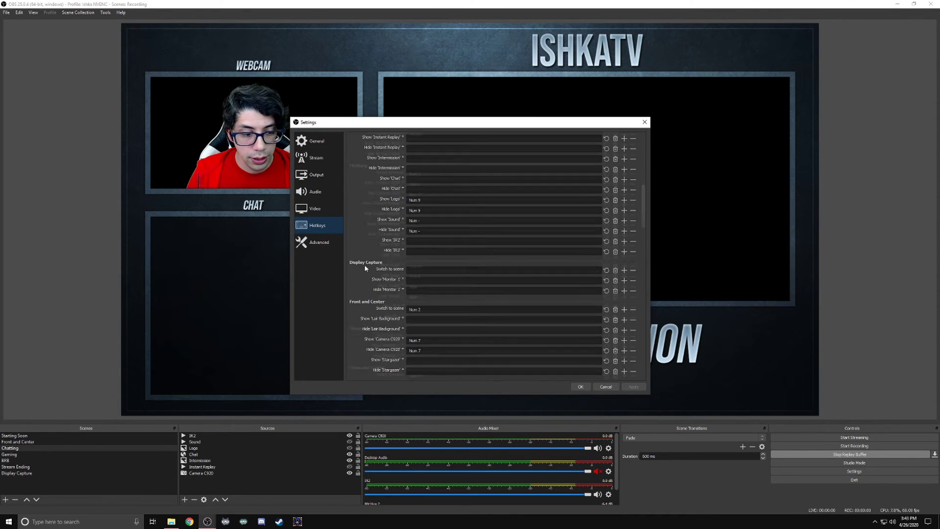
pyautogui.scroll(-15, 364, 265)
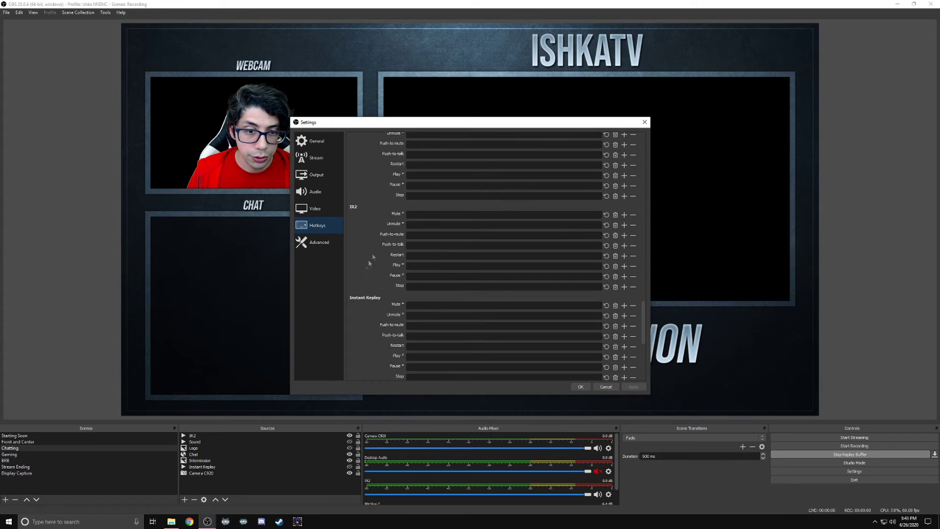
pyautogui.click(413, 254)
pyautogui.press('F3')
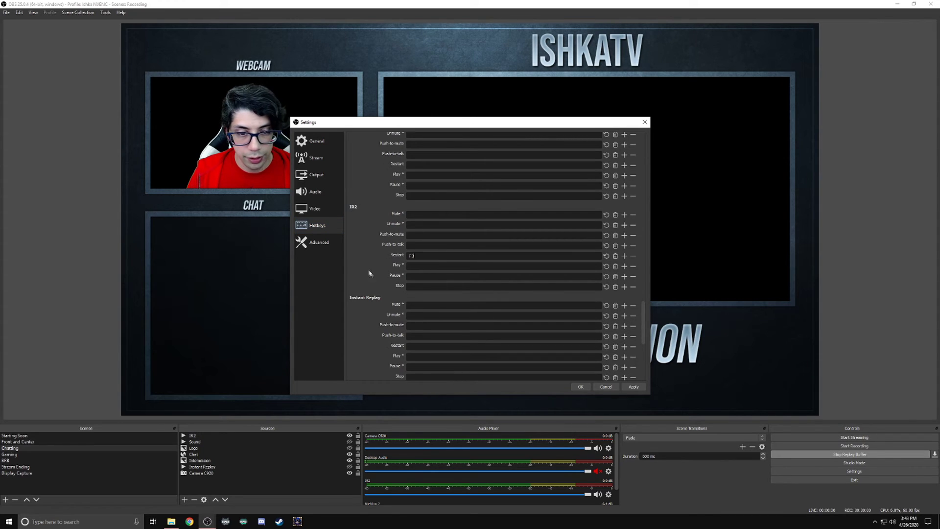
pyautogui.press('F4')
pyautogui.click(633, 387)
pyautogui.click(580, 387)
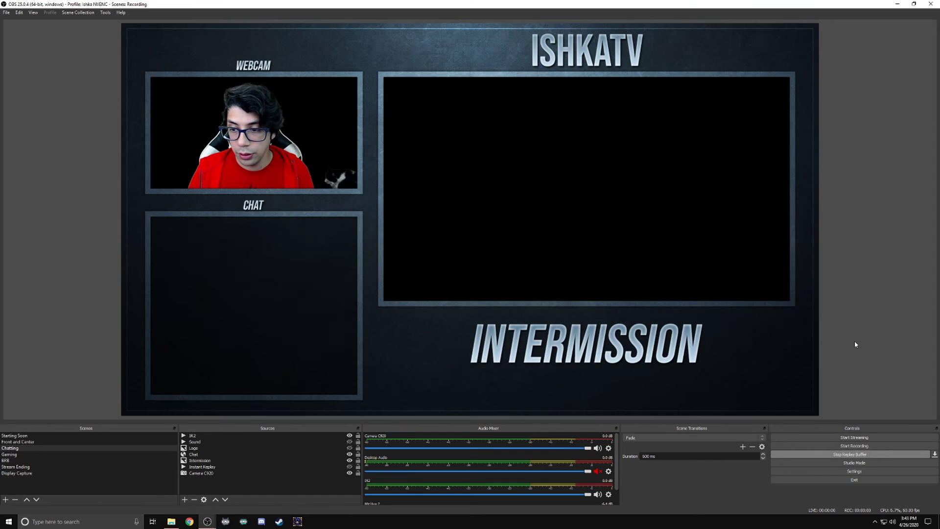
# Step: Test the IR2 playback hotkeys by restarting the replay and stopping it
pyautogui.press('F3')
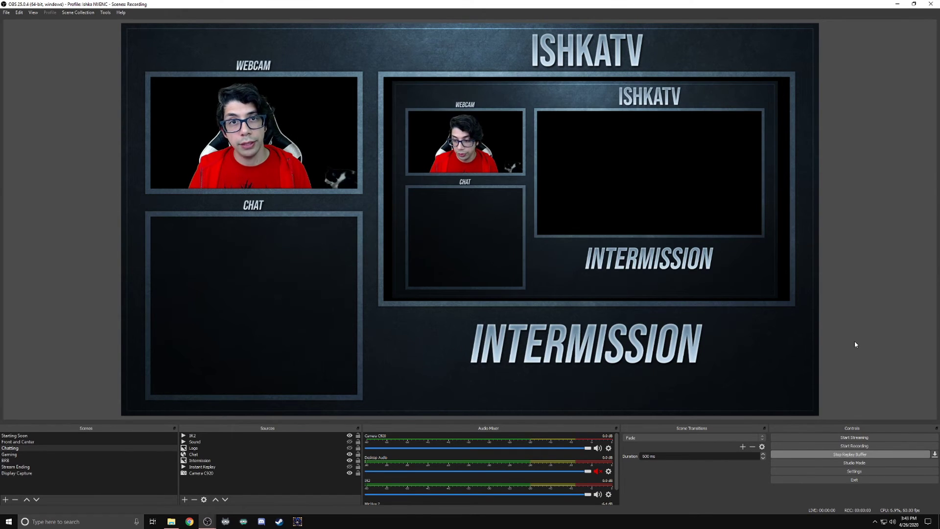
pyautogui.press('F4')
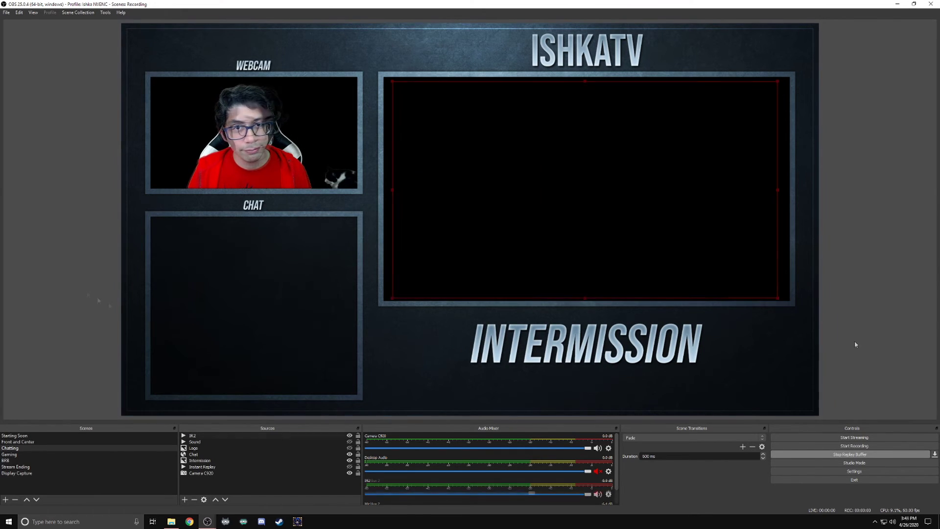
# Step: Hide the IR2 source and set it to restart playback when the source becomes active
pyautogui.click(123, 298)
pyautogui.rightClick(219, 435)
pyautogui.click(239, 415)
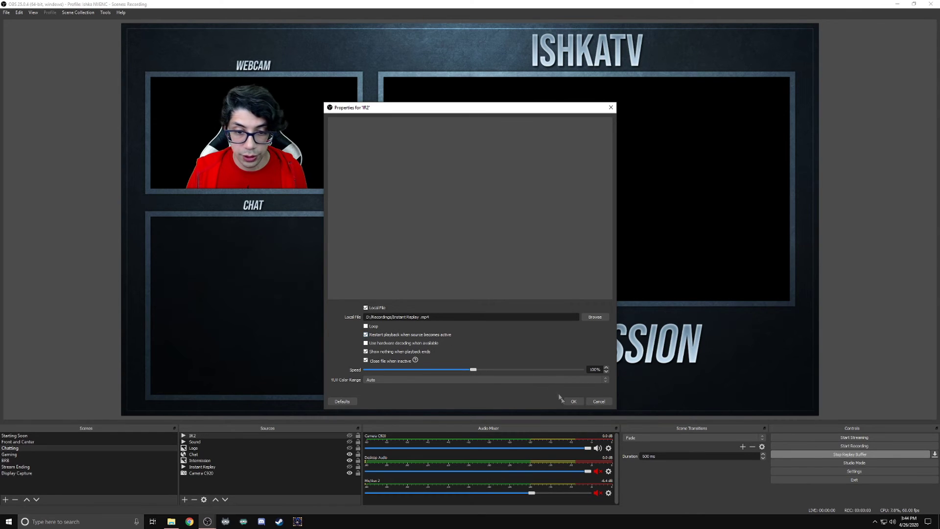
pyautogui.click(573, 401)
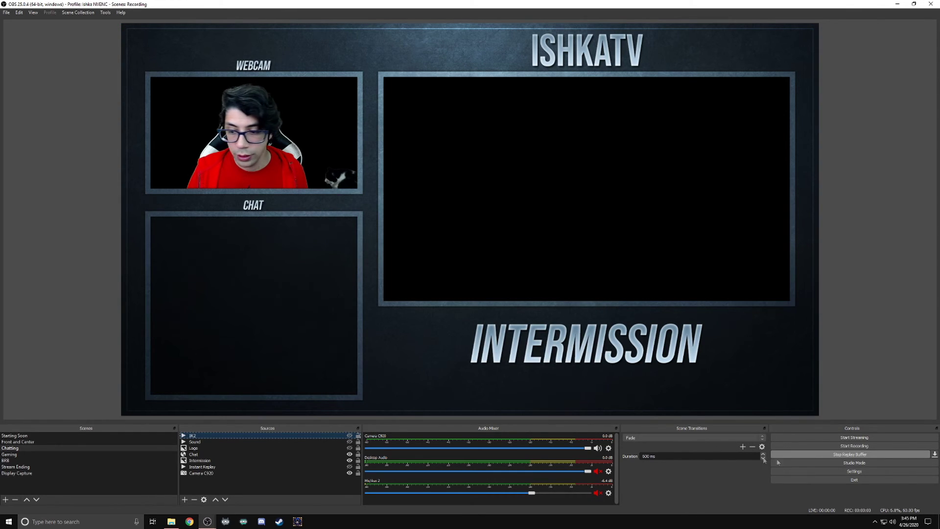
# Step: Assign F5 to both showing and hiding the IR2 source in the Chatting scene, and apply the hotkeys
pyautogui.click(823, 472)
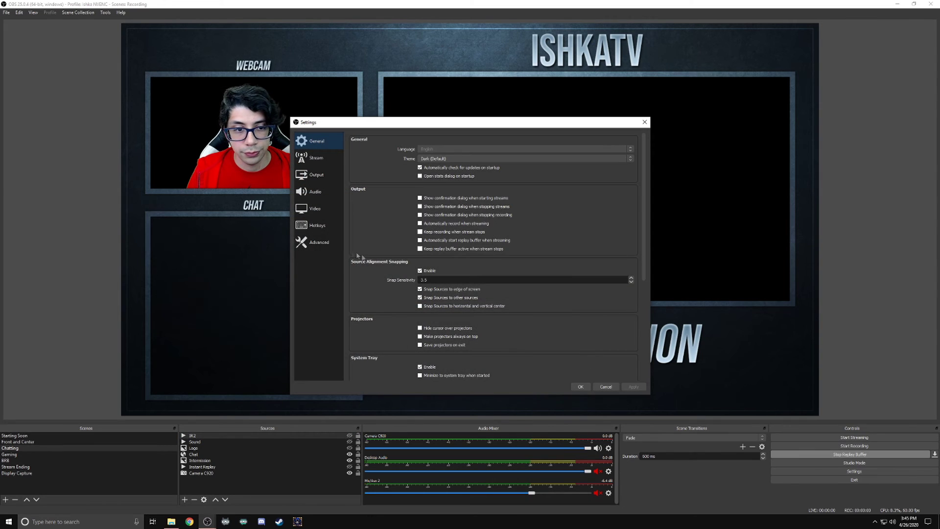
pyautogui.click(313, 225)
pyautogui.scroll(-3, 365, 252)
pyautogui.scroll(-3, 365, 254)
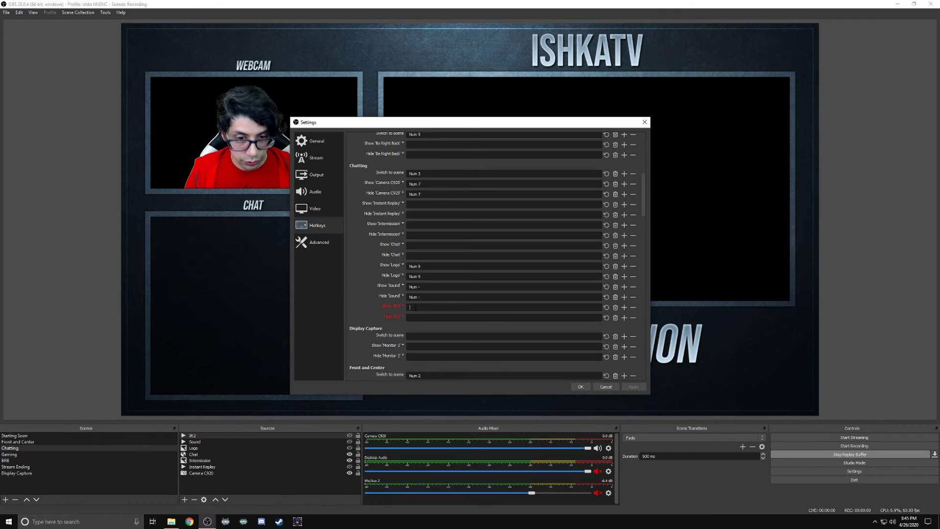
pyautogui.click(415, 307)
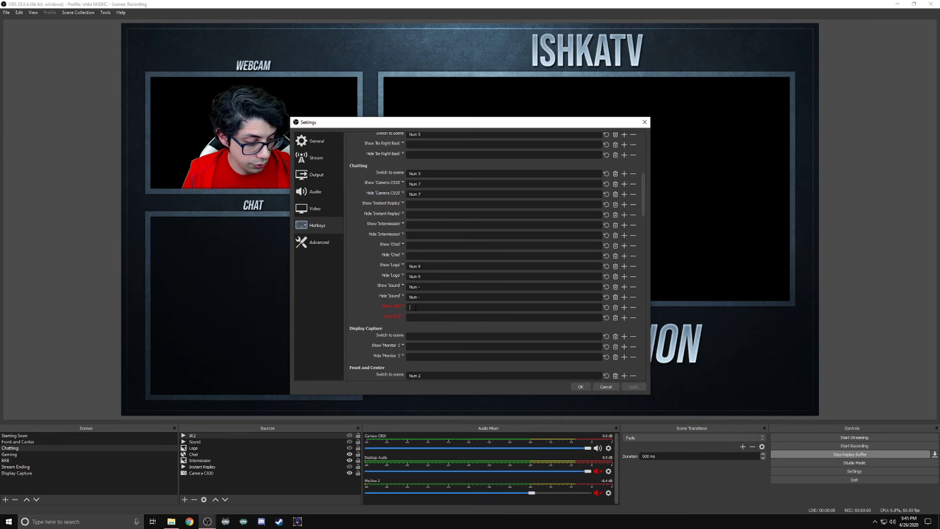
pyautogui.press('F5')
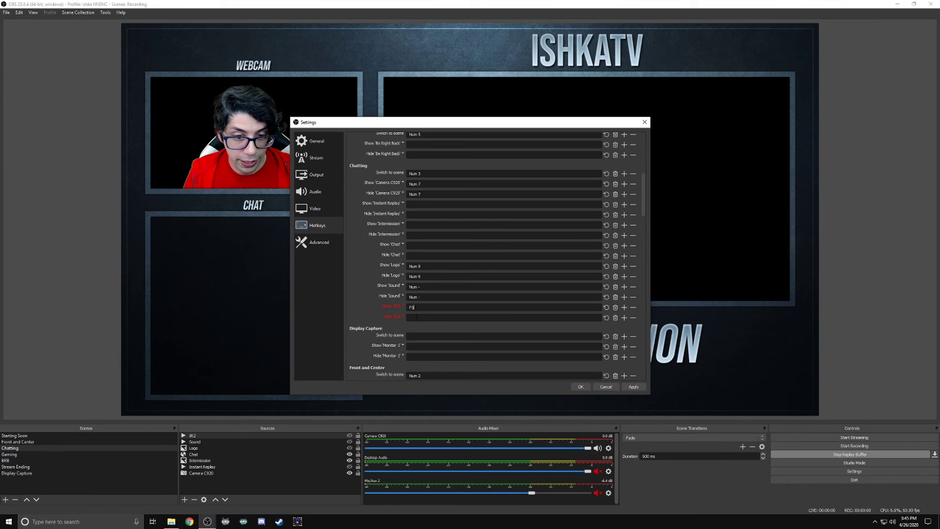
pyautogui.click(633, 387)
pyautogui.click(581, 387)
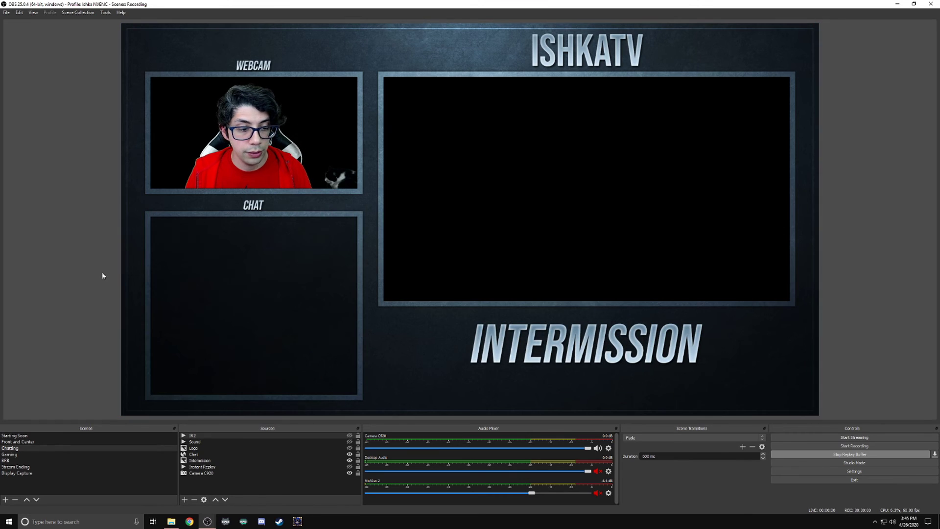
# Step: Test the IR2 visibility hotkey by showing and hiding the replay twice
pyautogui.press('F5')
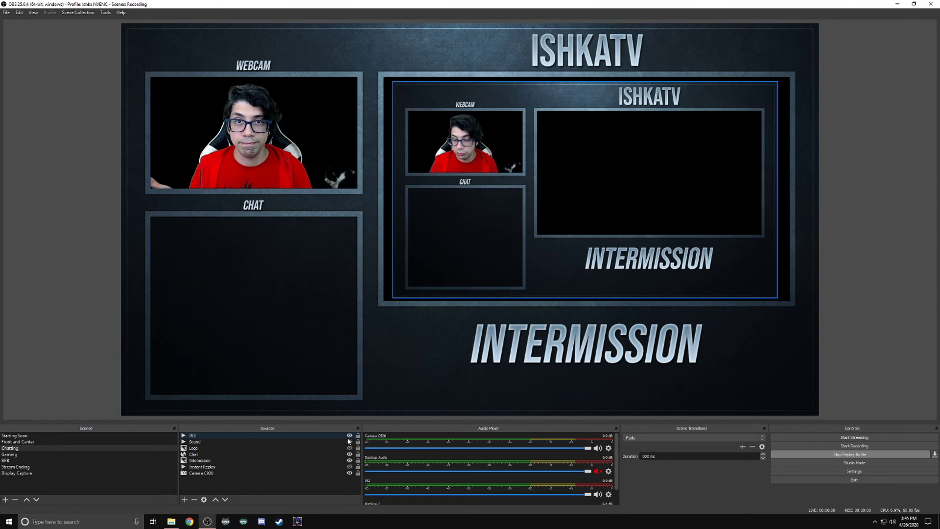
pyautogui.press('F5')
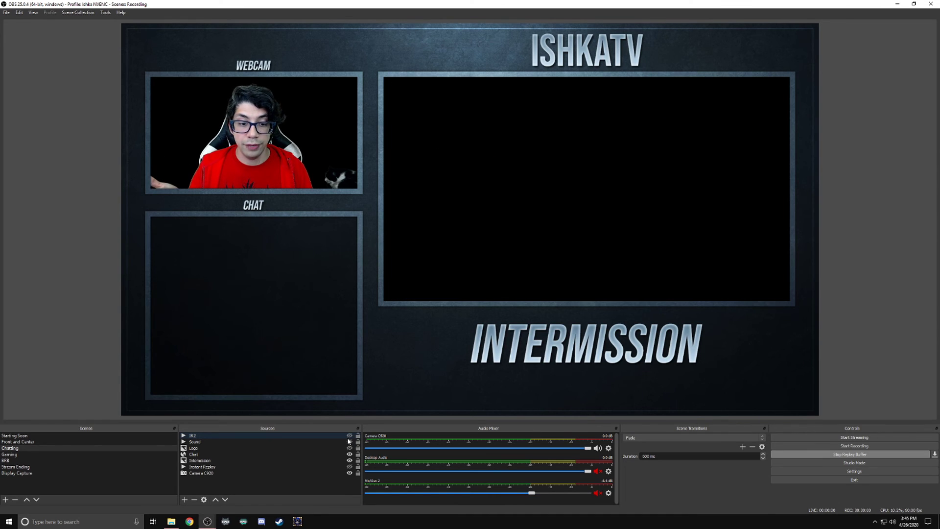
pyautogui.press('F5')
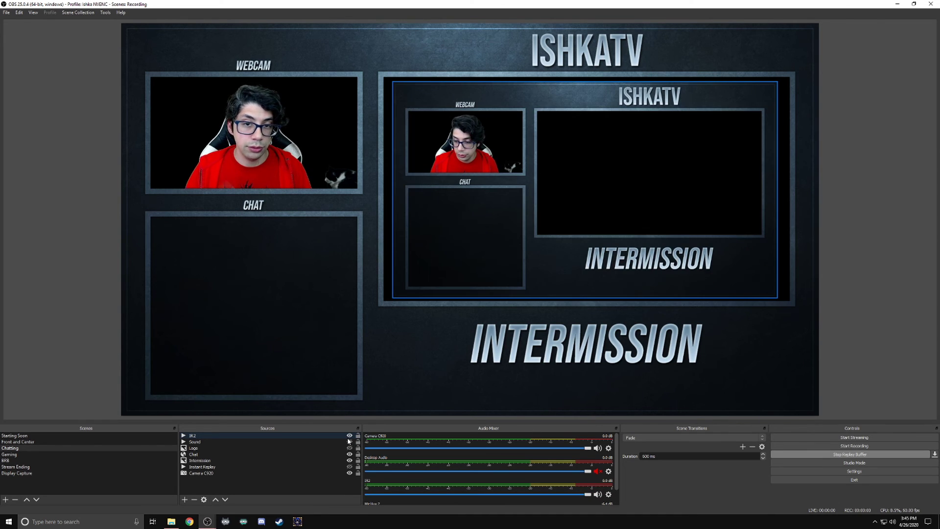
pyautogui.press('F5')
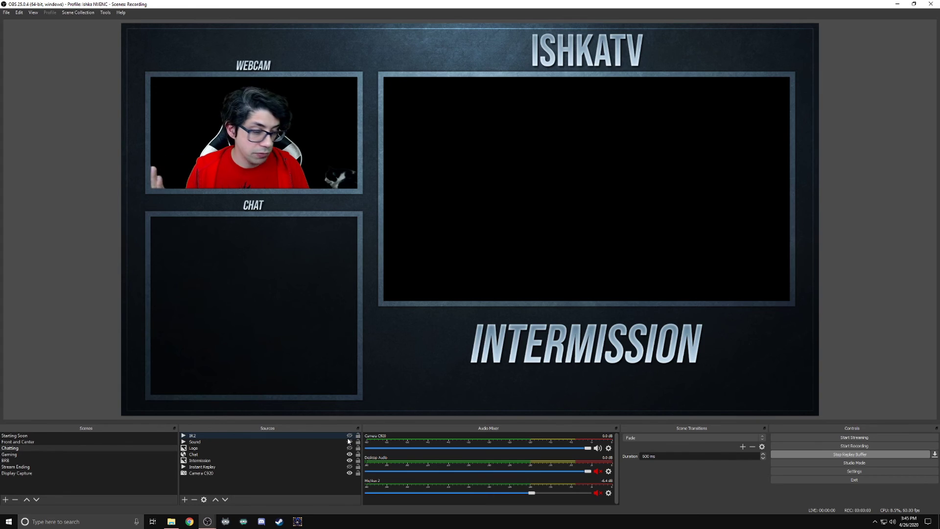